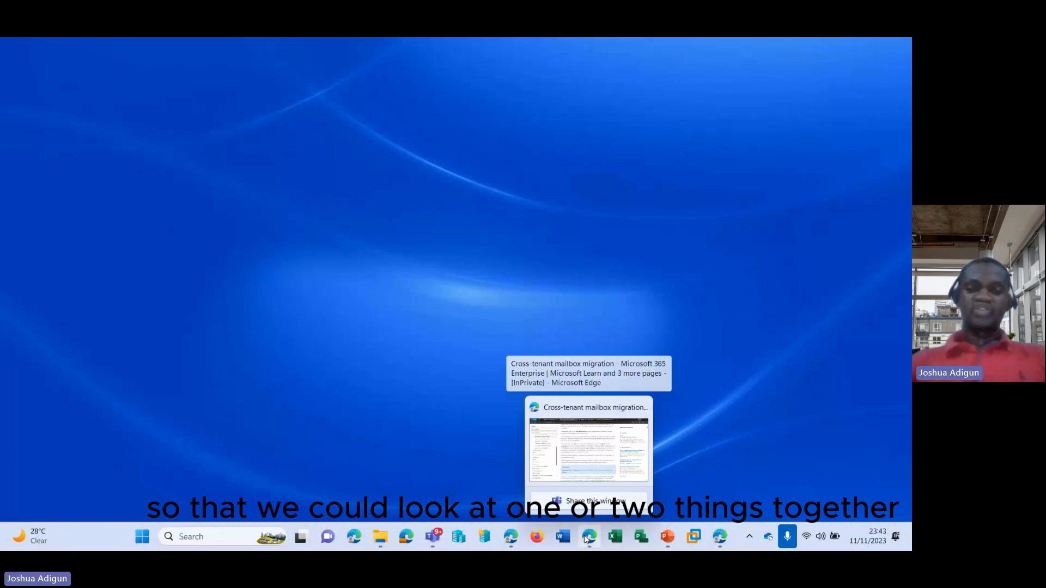
Restore the Edge browser showing the tenant-to-tenant migration architecture PDF
click(588, 450)
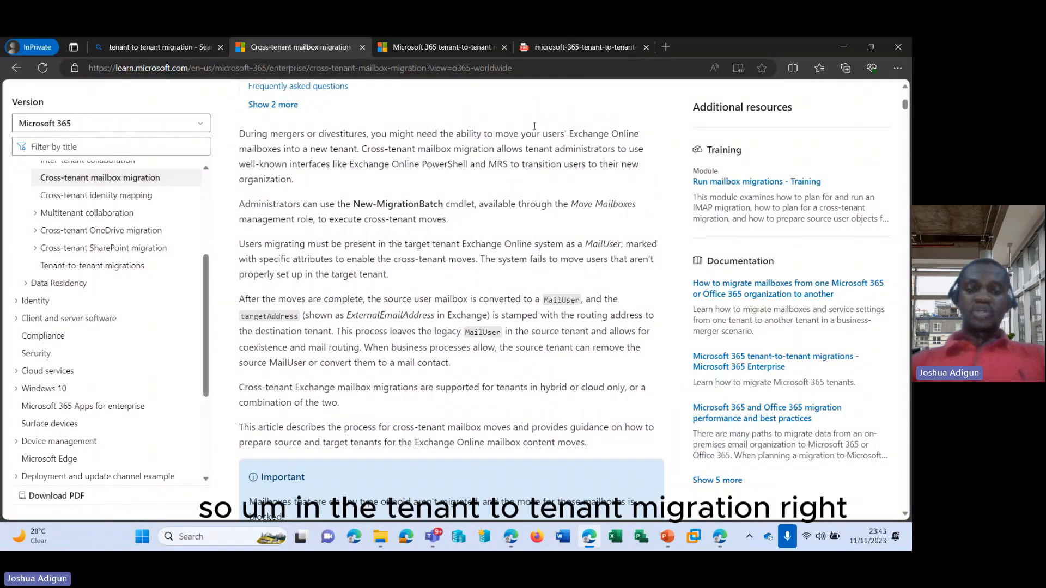
Review page 1 of the migration PDF, marking '.onmicrosoft.com' and the 'Architecture approach' heading
click(577, 47)
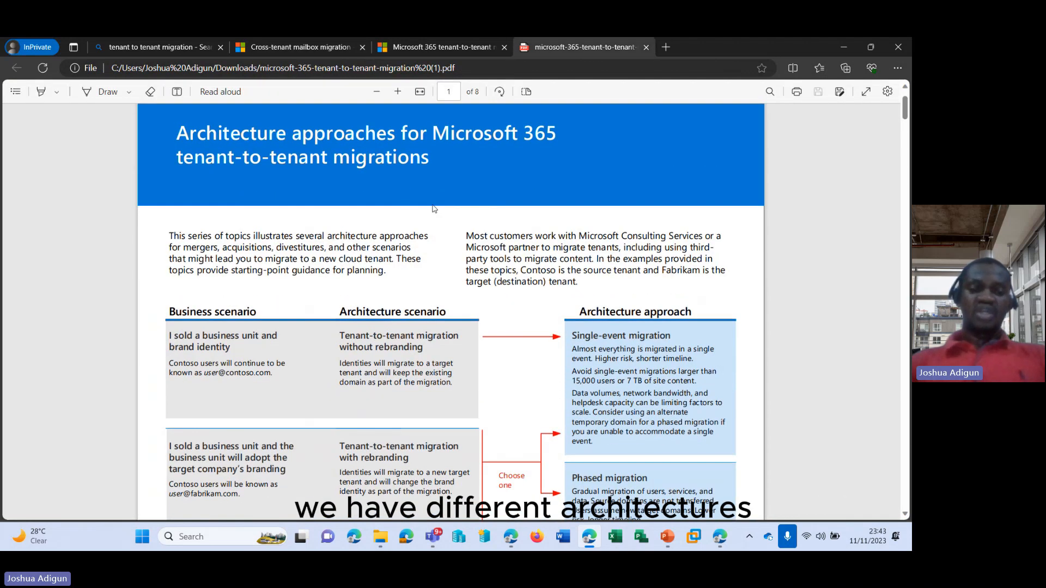
scroll(434, 209, down, 4)
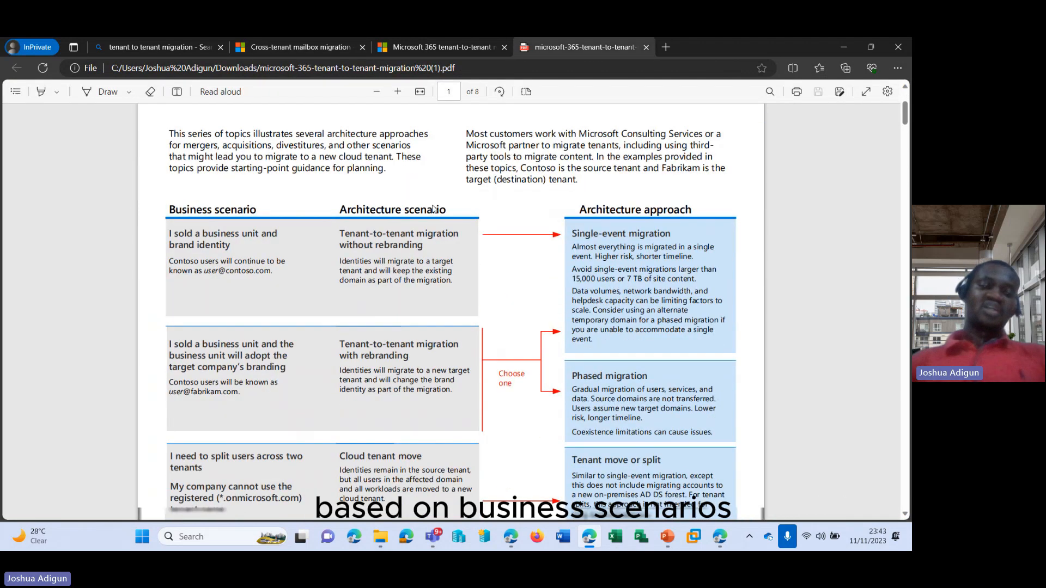
scroll(434, 209, down, 1)
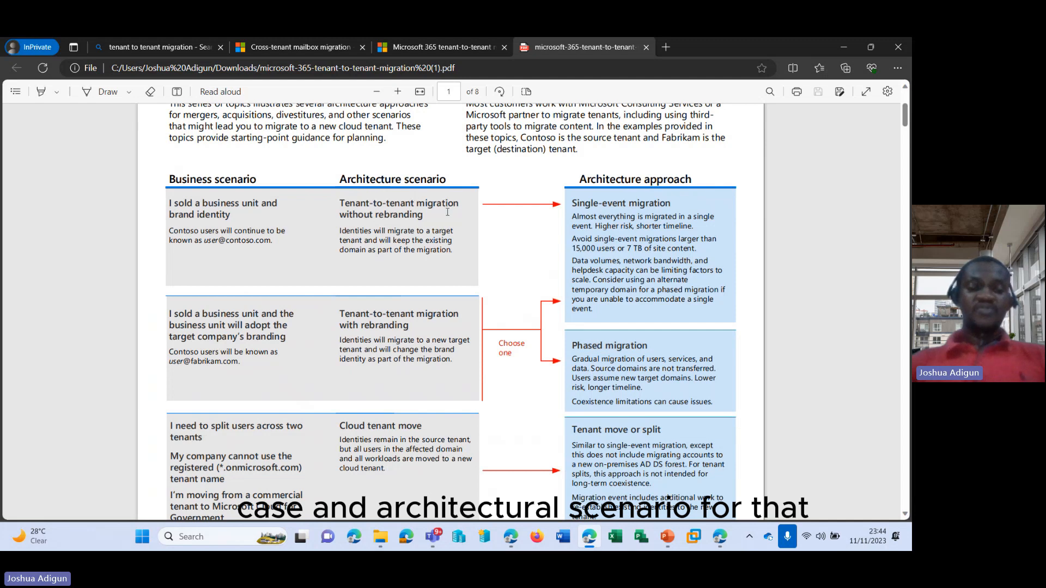
scroll(447, 213, down, 1)
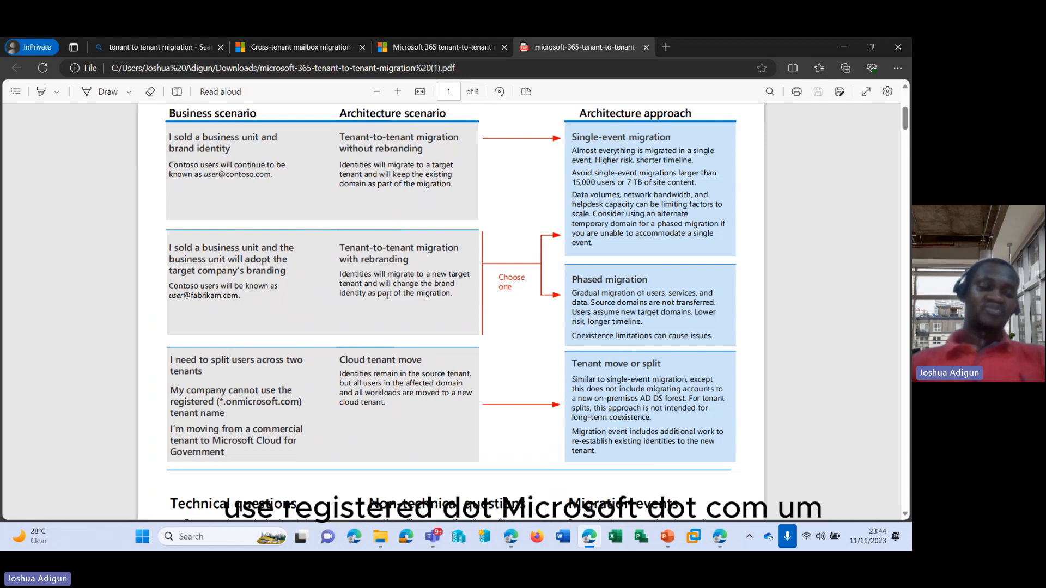
drag(225, 402, 302, 401)
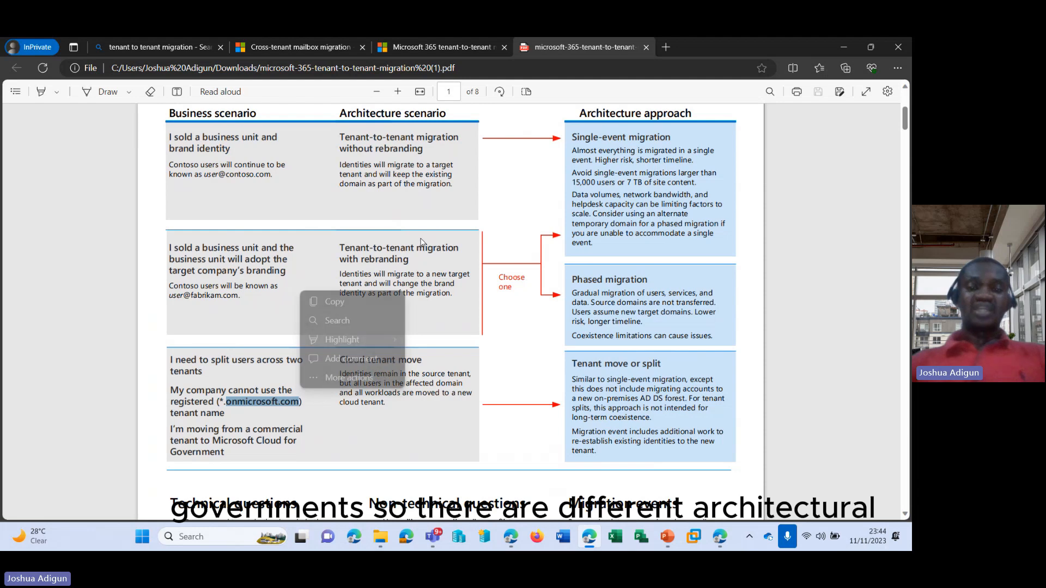
scroll(422, 236, up, 1)
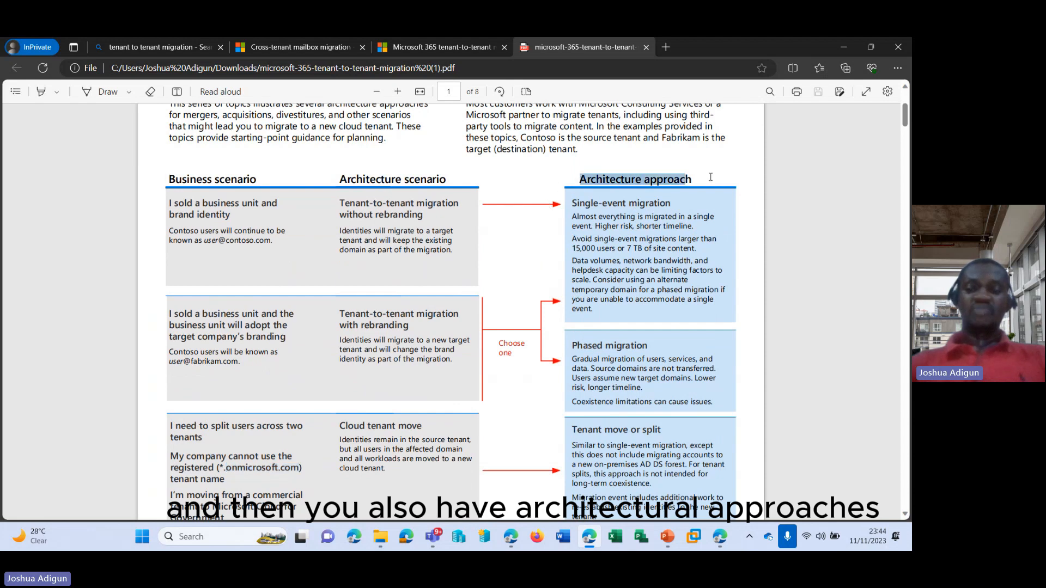
drag(578, 181, 692, 180)
scroll(448, 247, down, 1)
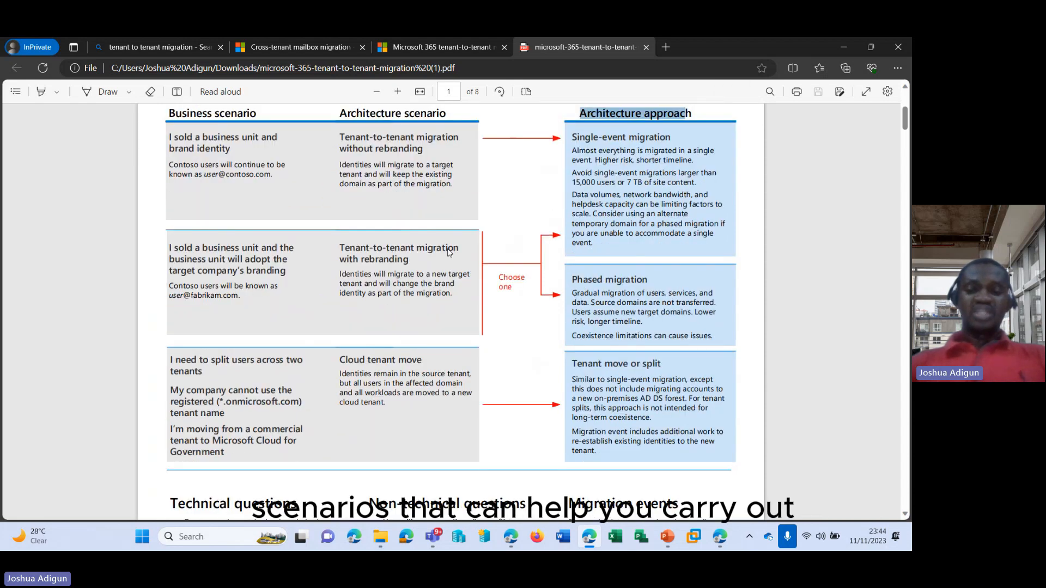
scroll(448, 253, down, 1)
scroll(449, 253, down, 3)
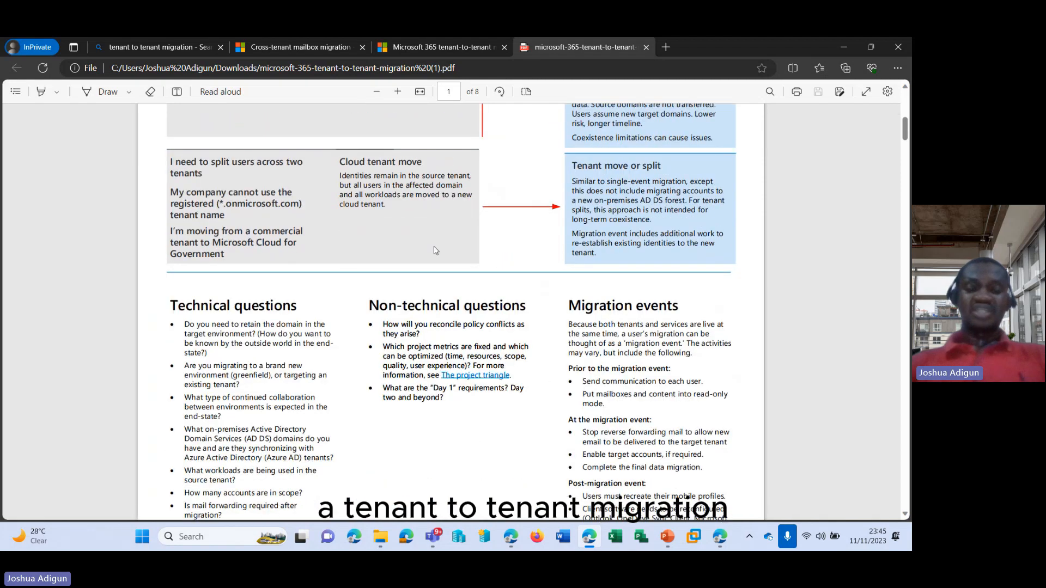
scroll(433, 250, down, 3)
scroll(418, 247, down, 3)
scroll(419, 247, down, 2)
scroll(418, 248, down, 2)
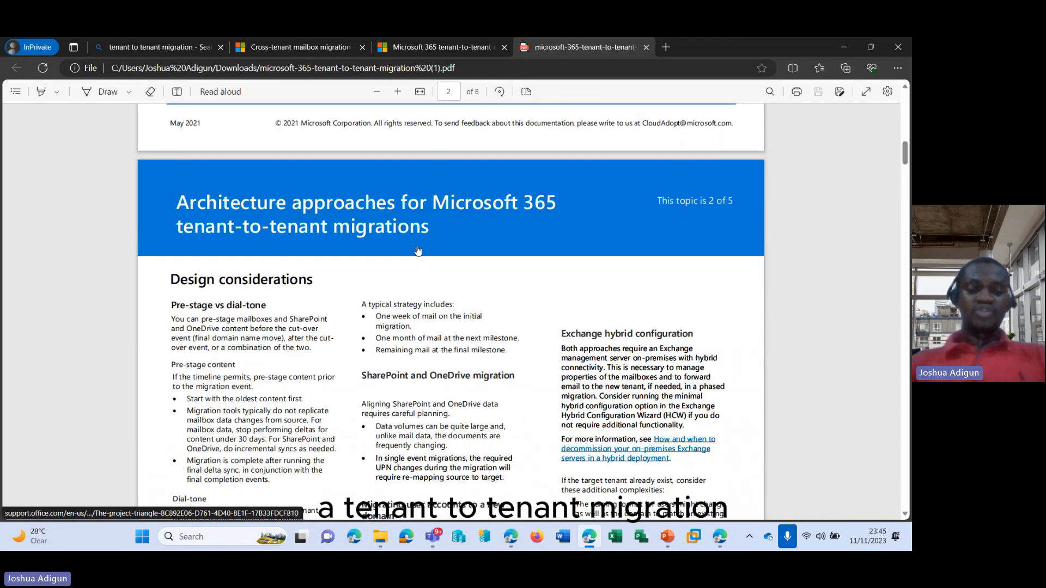
scroll(419, 248, down, 5)
scroll(419, 248, down, 2)
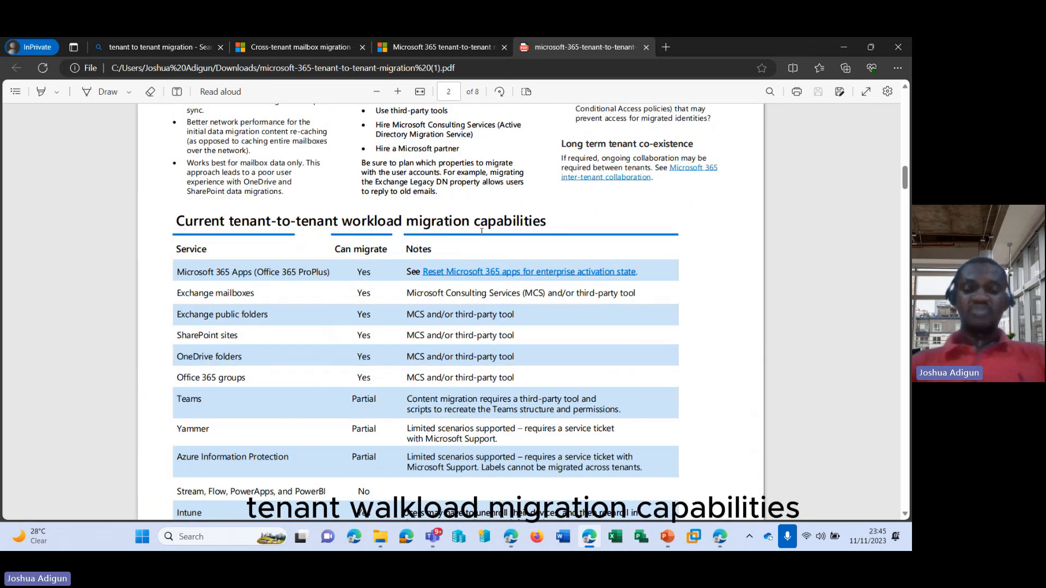
scroll(492, 232, down, 1)
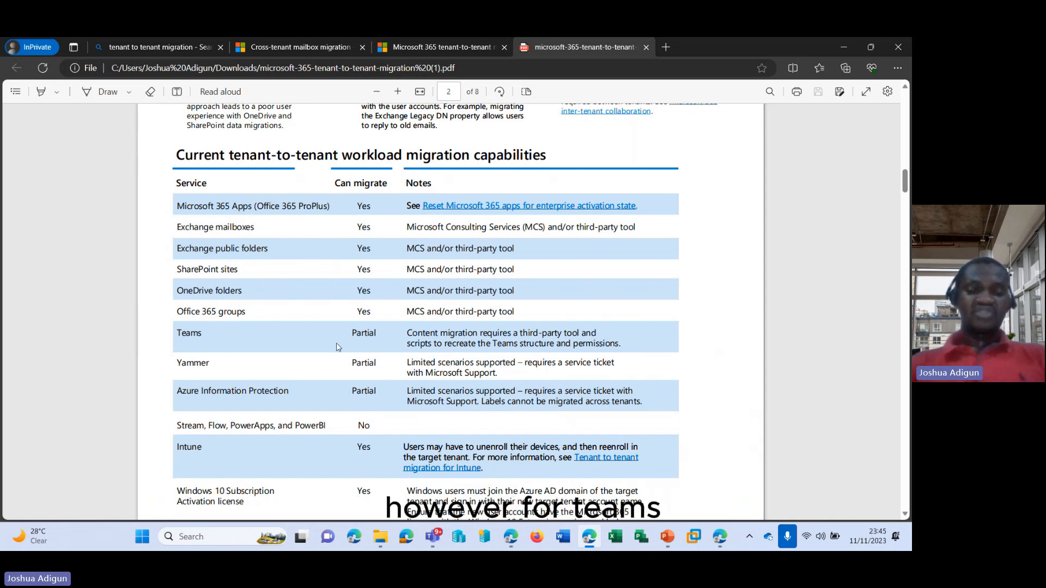
Mark 'Partial' for Teams and 'No' for Stream and PowerBI in the workload capabilities table
drag(351, 333, 379, 335)
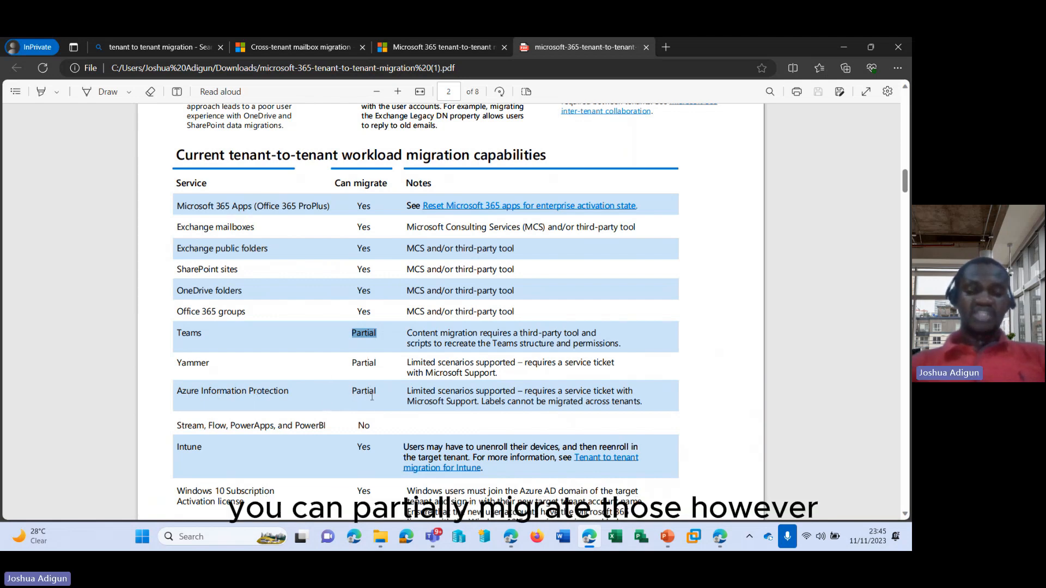
scroll(373, 398, down, 1)
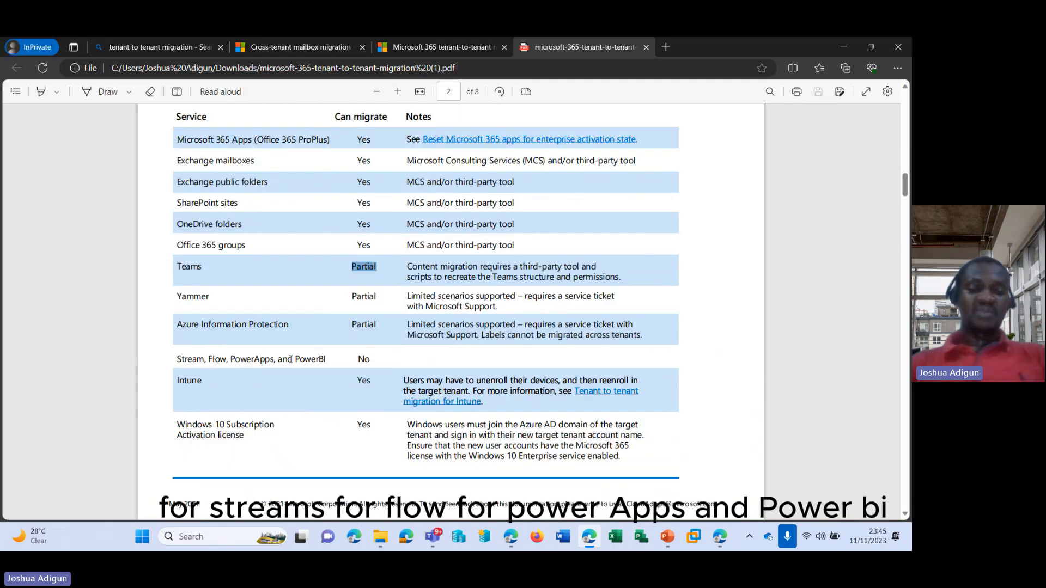
double_click(364, 359)
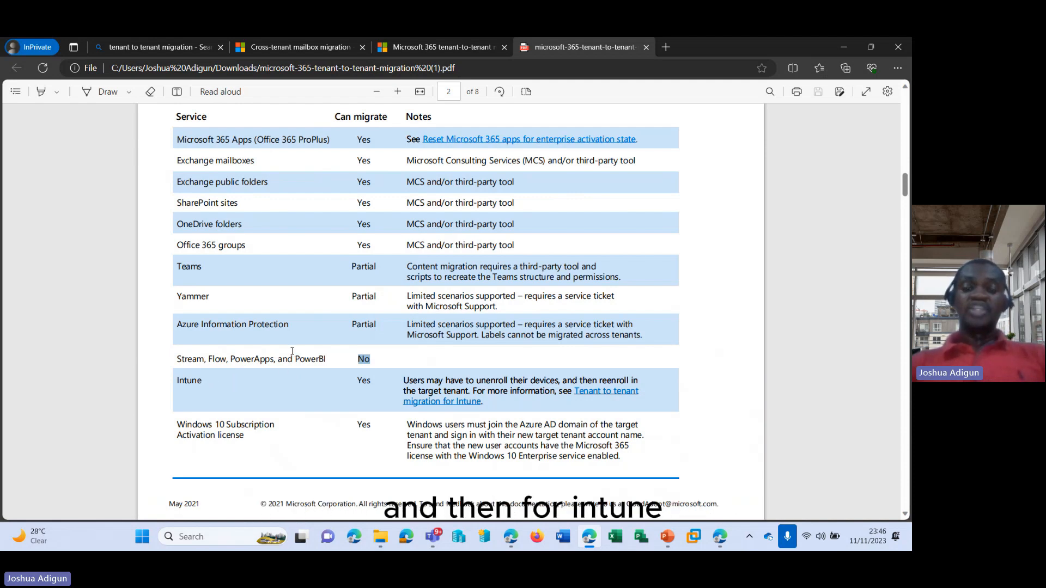
scroll(292, 353, down, 1)
scroll(328, 286, up, 1)
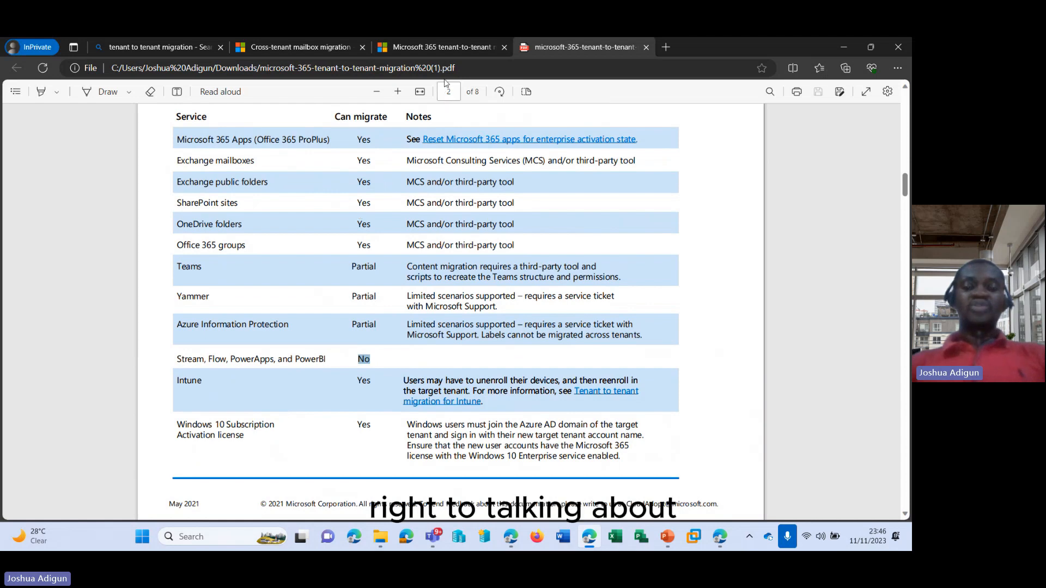
Switch via the tenant-to-tenant migrations article to the cross-tenant mailbox migration article
click(439, 48)
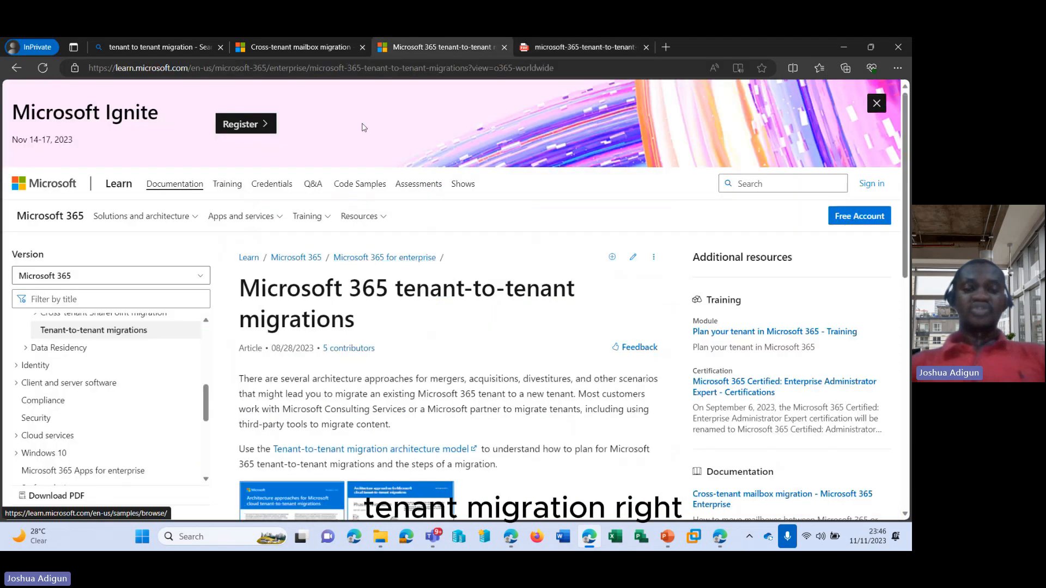
click(311, 46)
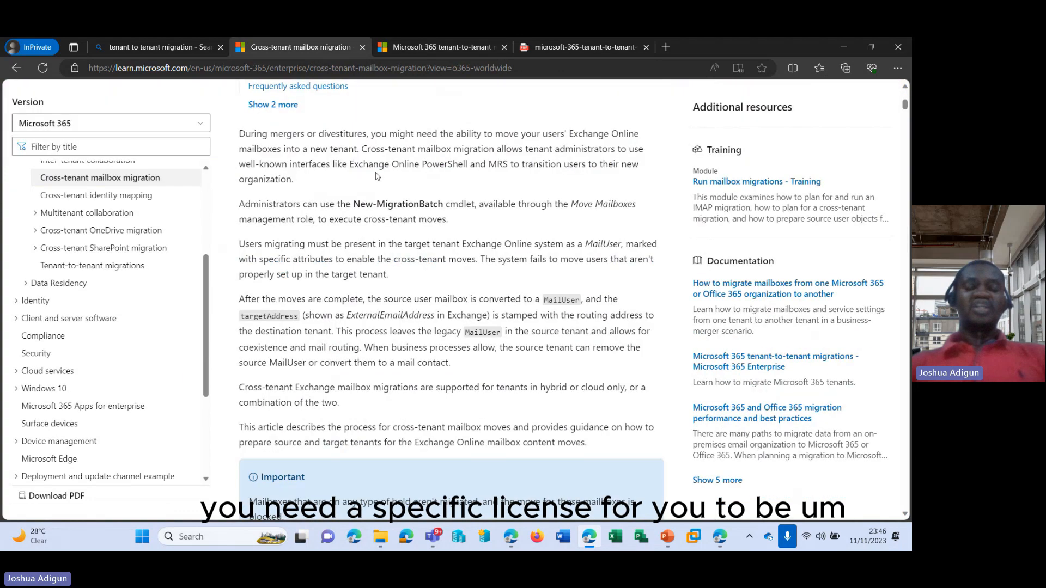
scroll(377, 172, down, 3)
scroll(376, 172, down, 3)
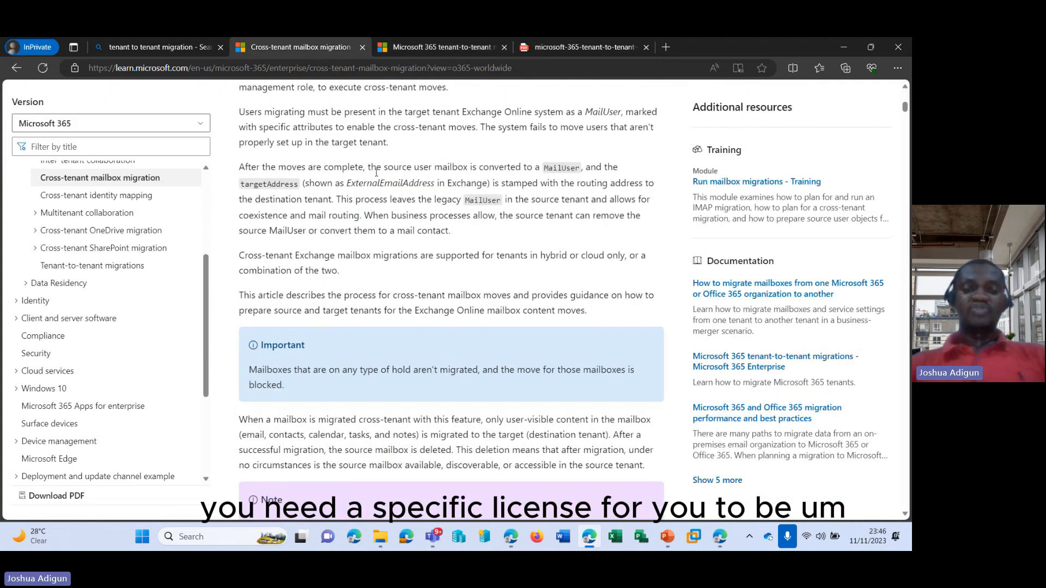
scroll(377, 172, down, 2)
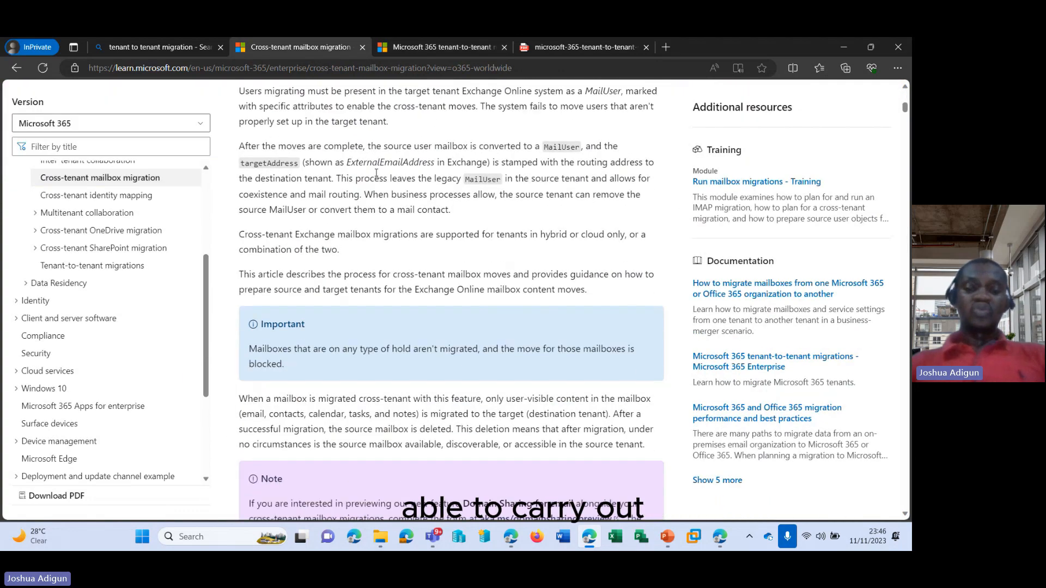
scroll(377, 176, down, 3)
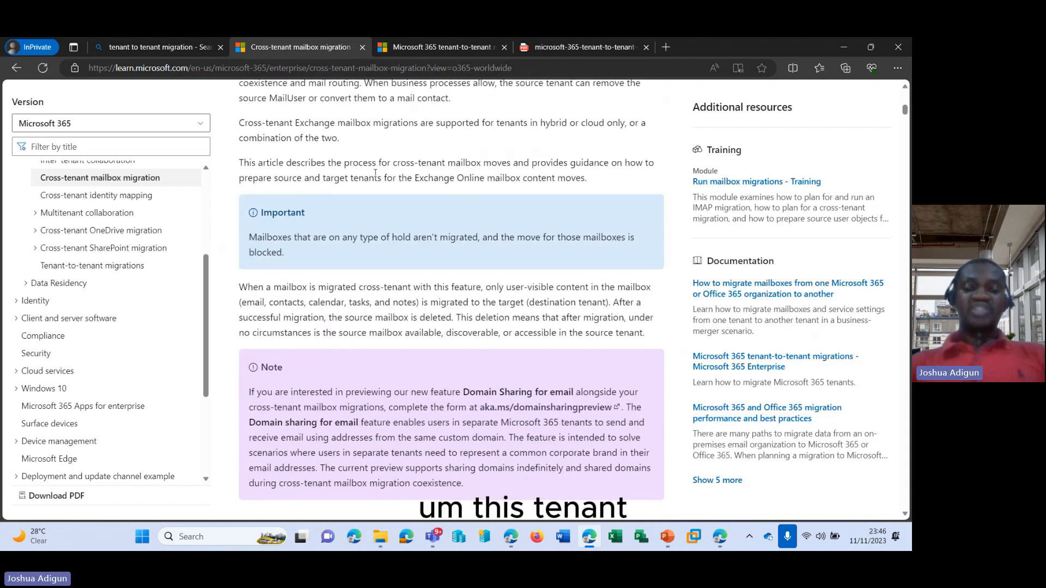
scroll(377, 175, down, 3)
scroll(377, 176, down, 3)
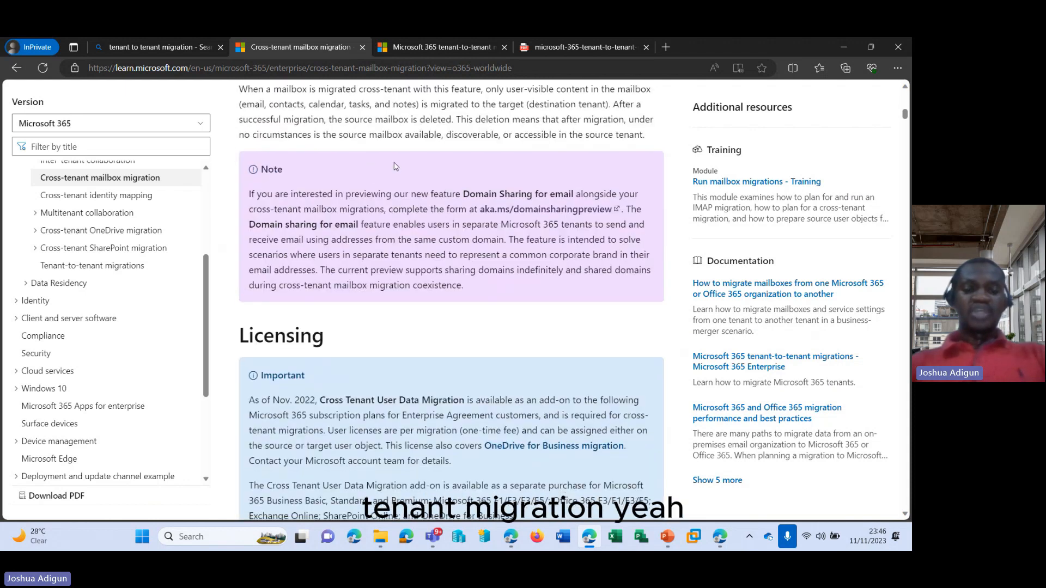
scroll(377, 176, down, 3)
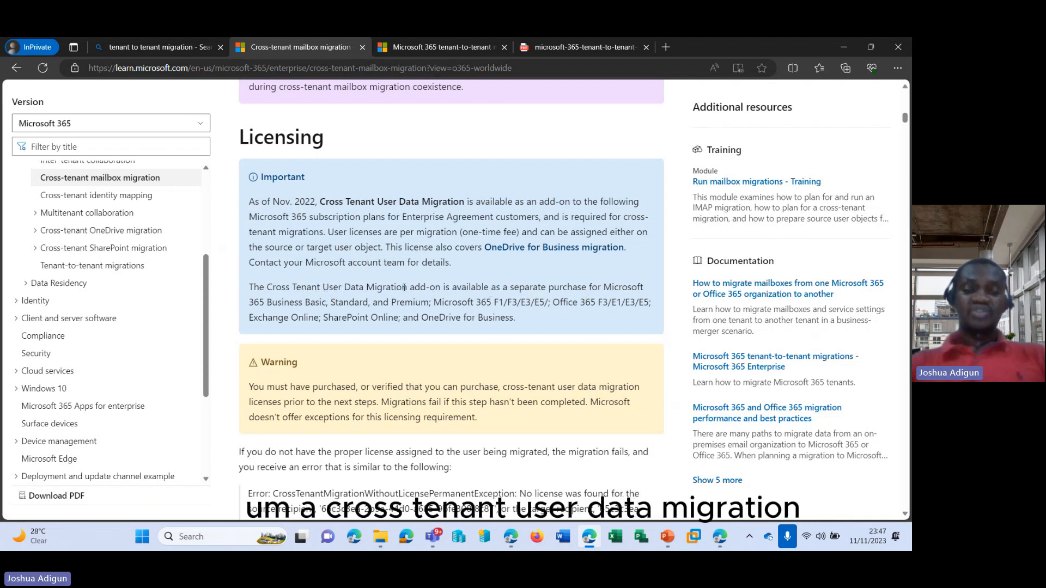
drag(434, 302, 545, 303)
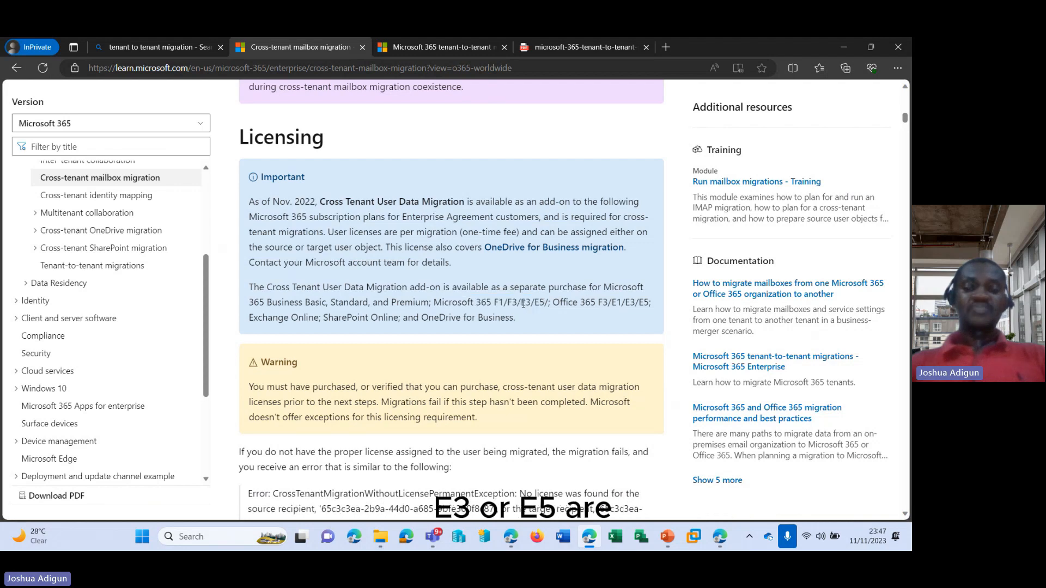
drag(520, 302, 546, 302)
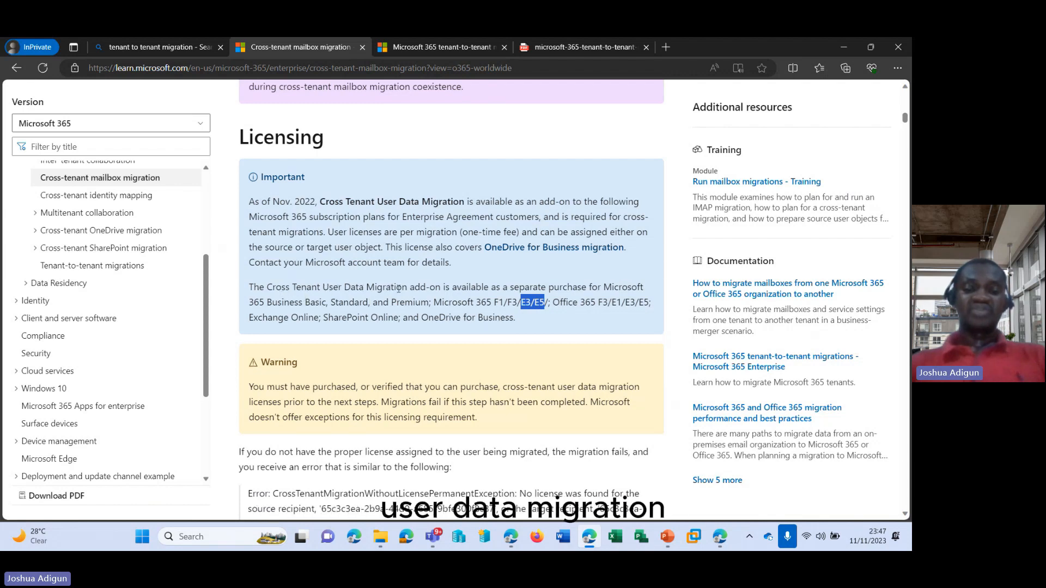
drag(410, 288, 438, 288)
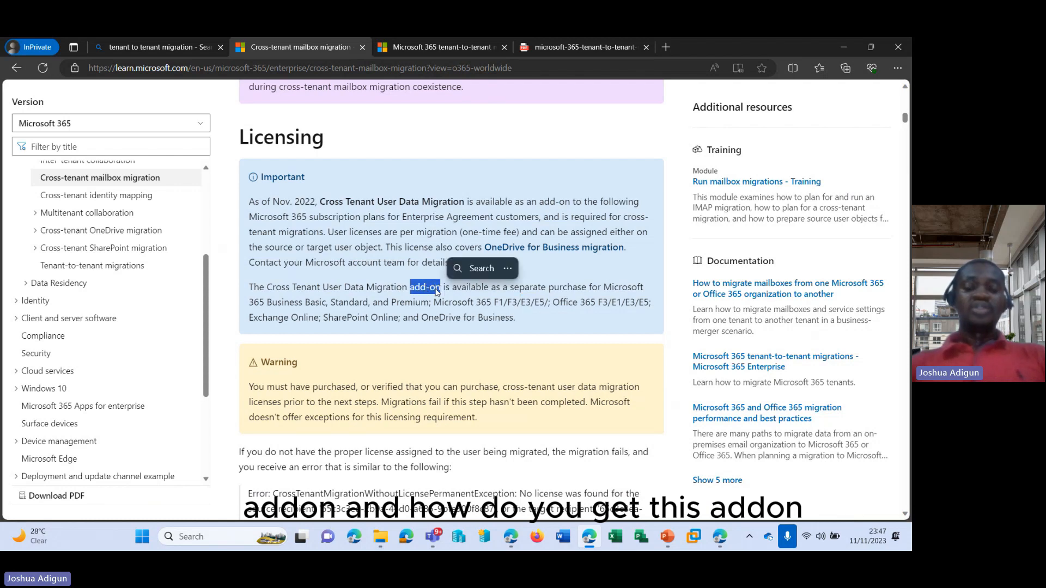
click(450, 304)
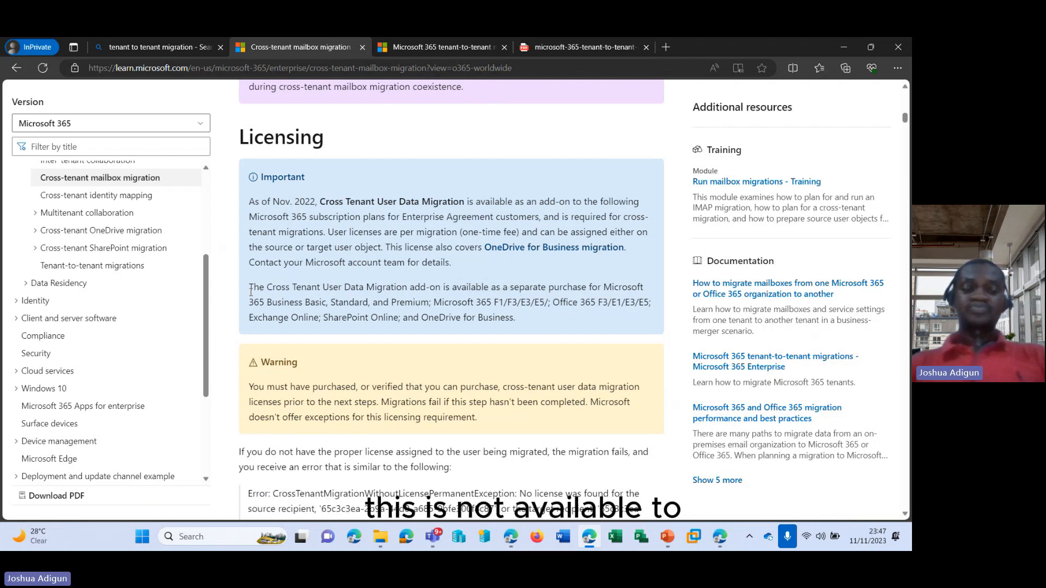
mouse_move(249, 288)
mouse_down()
mouse_move(417, 291)
mouse_move(534, 321)
mouse_up()
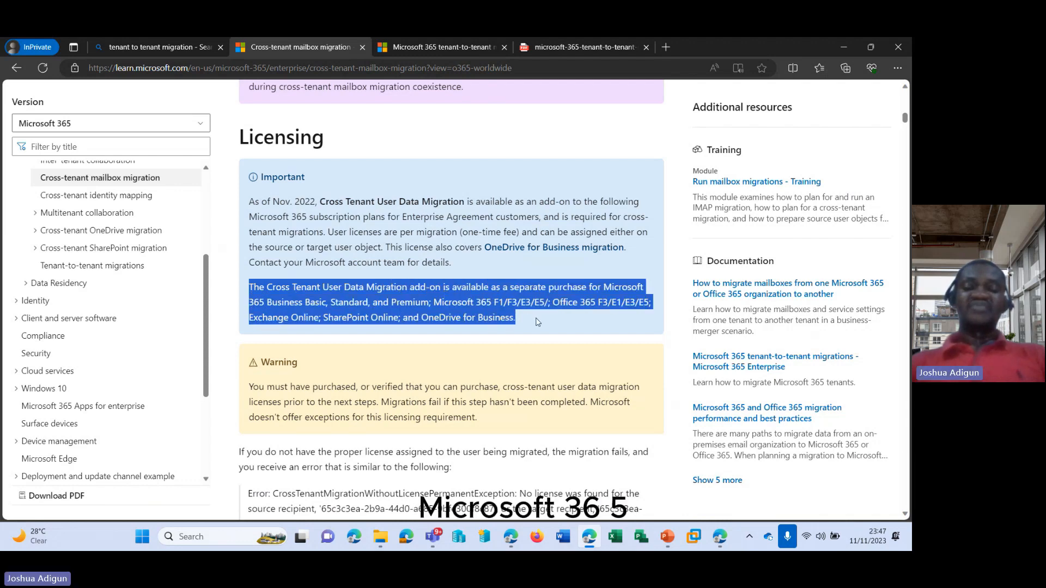
click(337, 245)
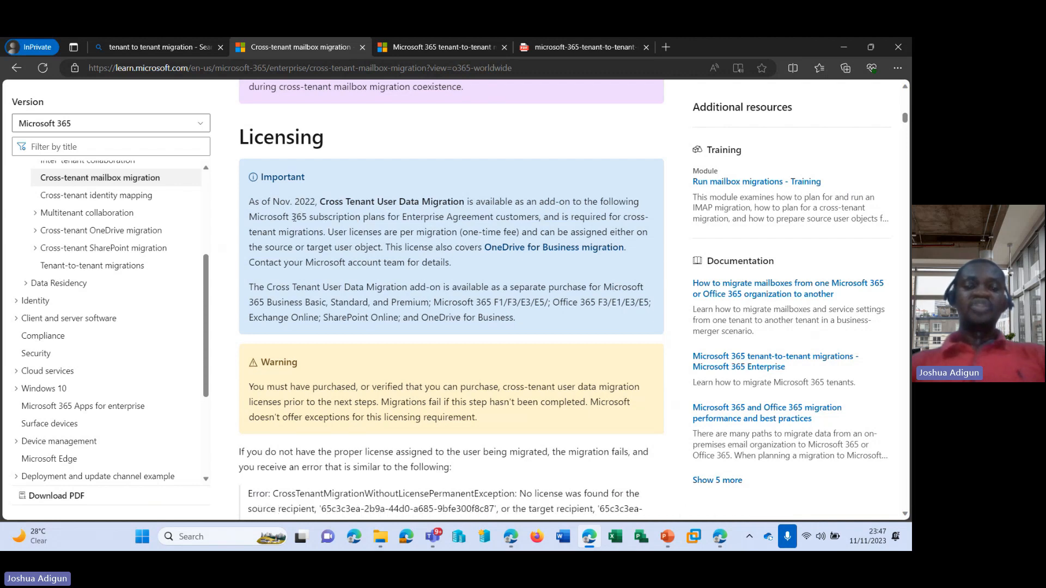
Highlight 'Enterprise Agreement' briefly, then the plans from Microsoft 365 Business Basic through OneDrive for Business
drag(402, 217, 490, 217)
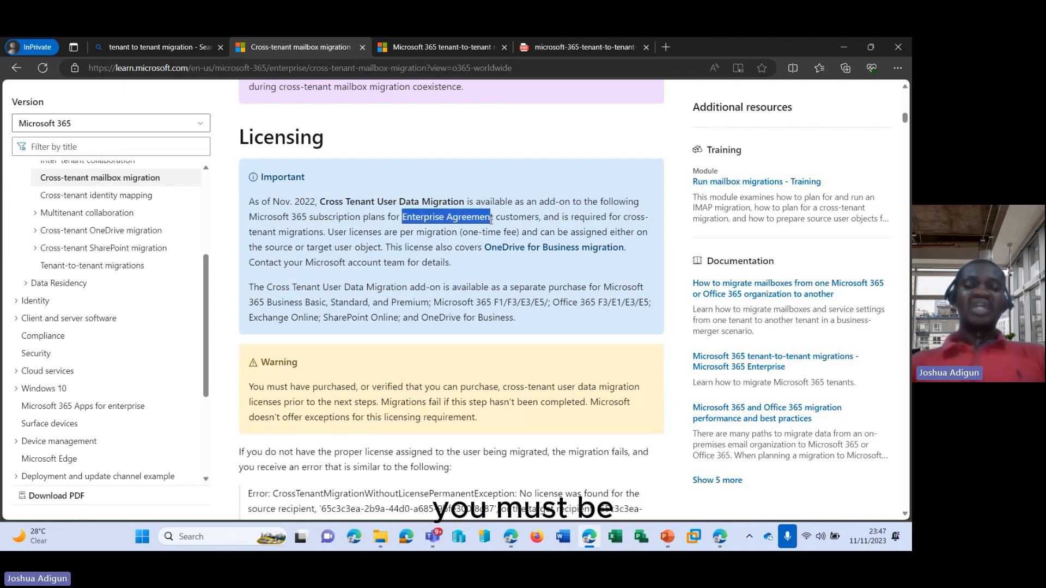
click(517, 220)
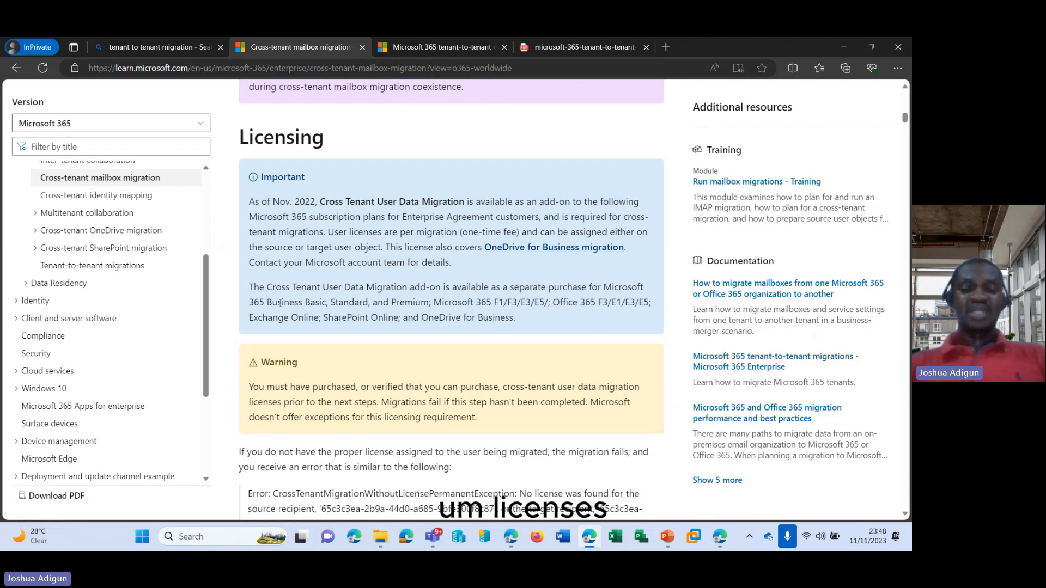
drag(604, 287, 621, 317)
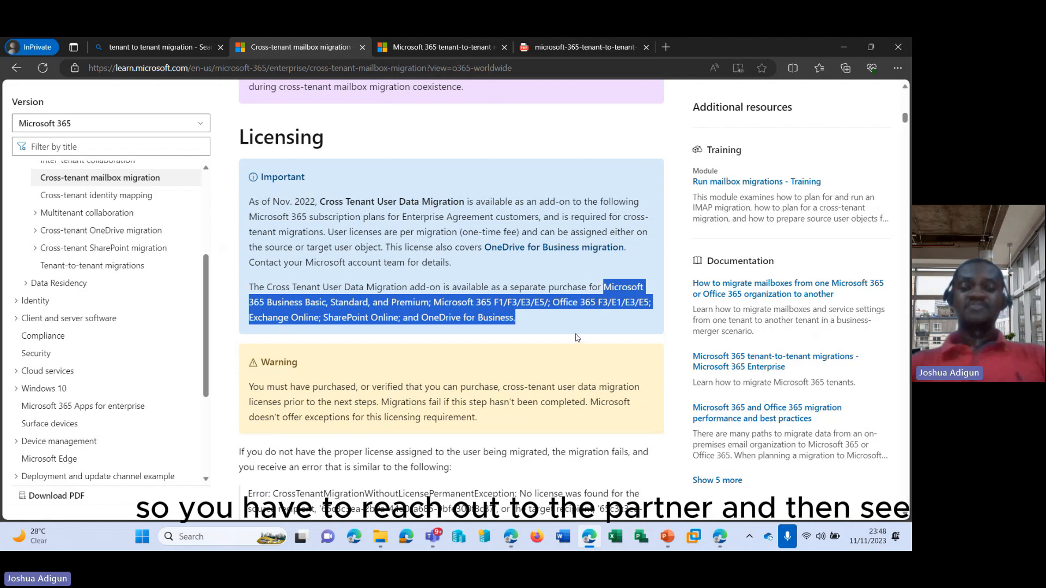
scroll(577, 339, up, 1)
scroll(577, 339, up, 2)
scroll(578, 338, down, 1)
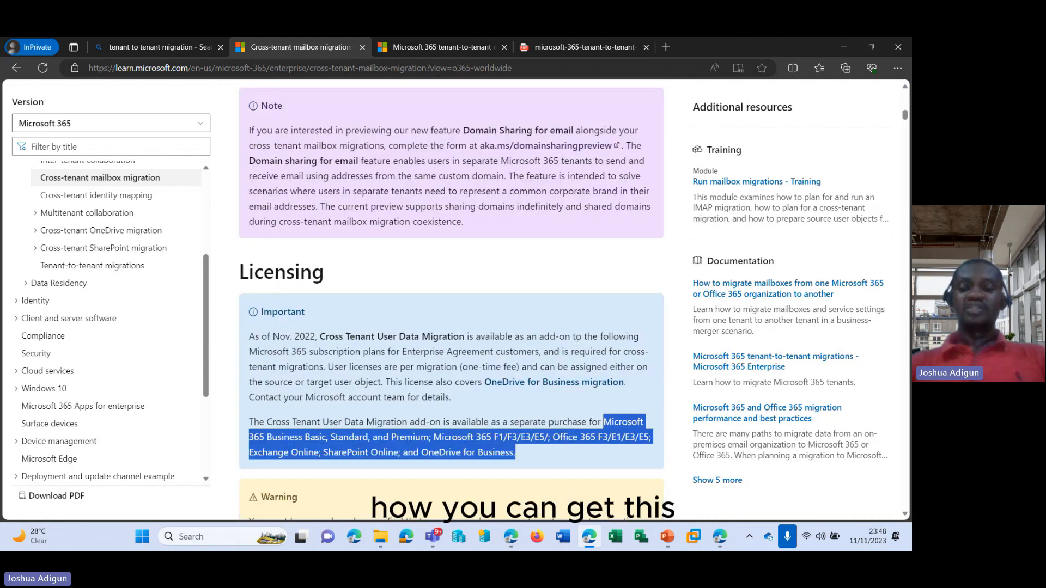
scroll(620, 365, down, 3)
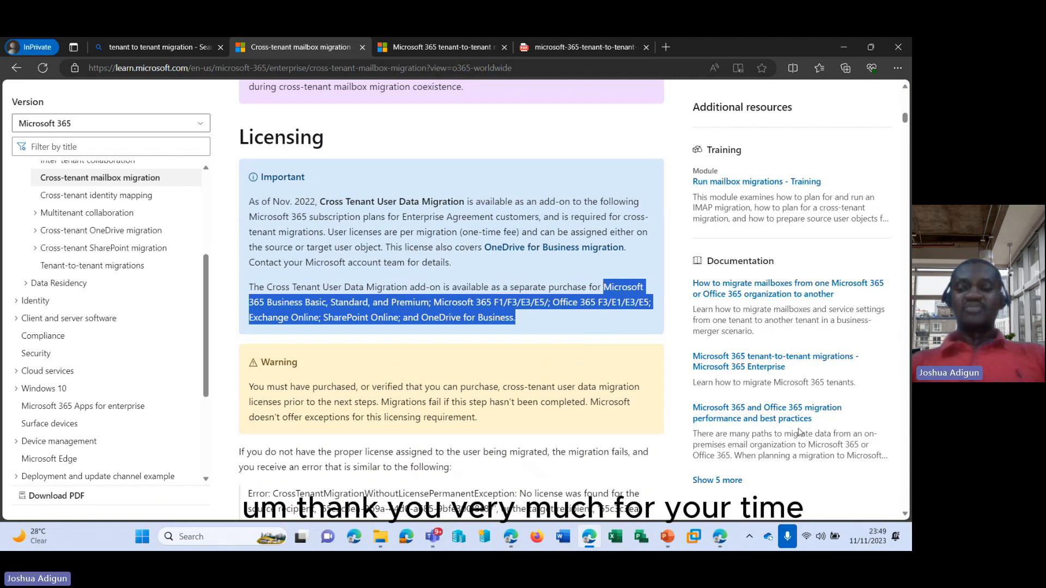
Bring the Teams meeting window to the front over the documentation page
key(alt+Tab)
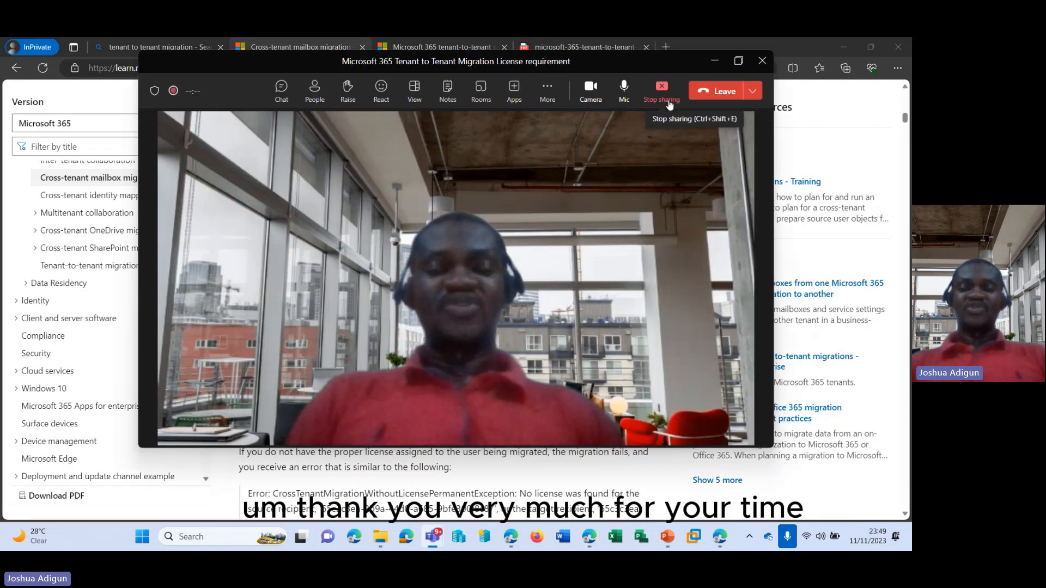